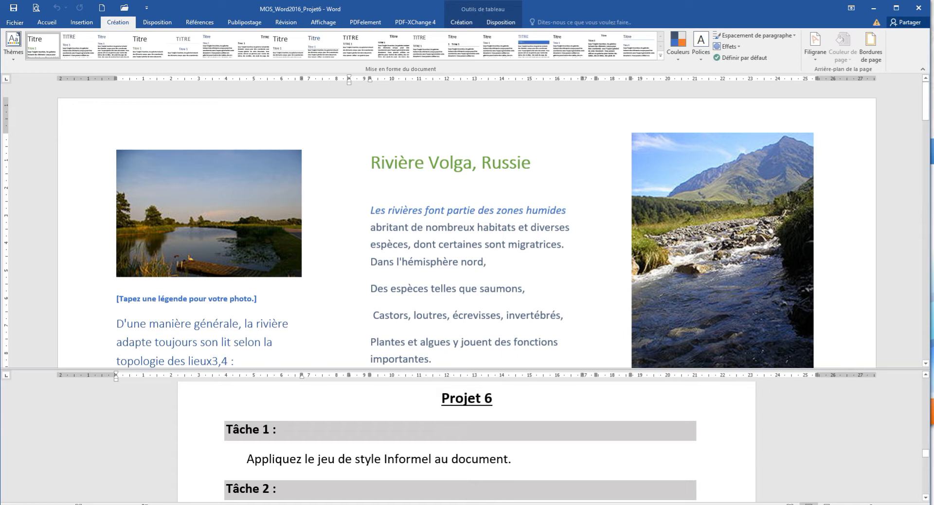
- Apply the Informel style set to the document
{"action": "left_click", "coordinate": [350, 139]}
{"action": "left_click", "coordinate": [47, 22]}
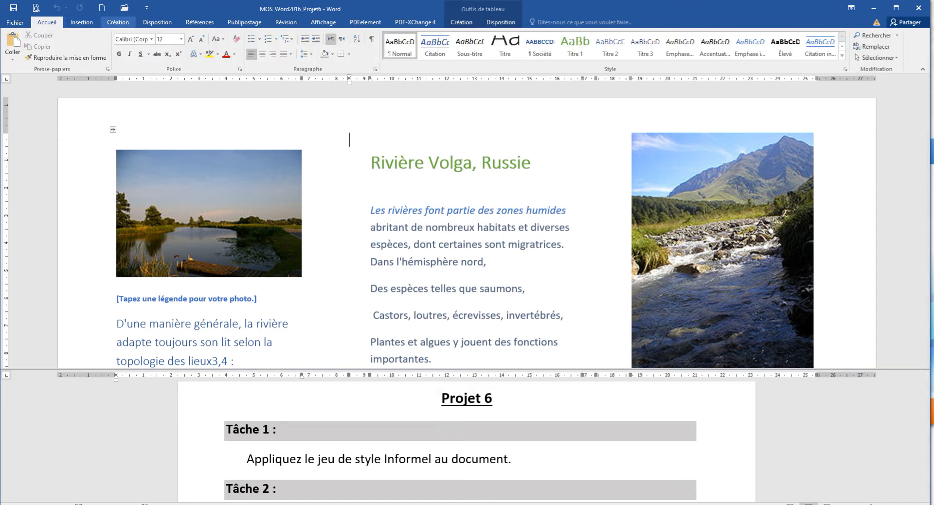
{"action": "left_click", "coordinate": [118, 22]}
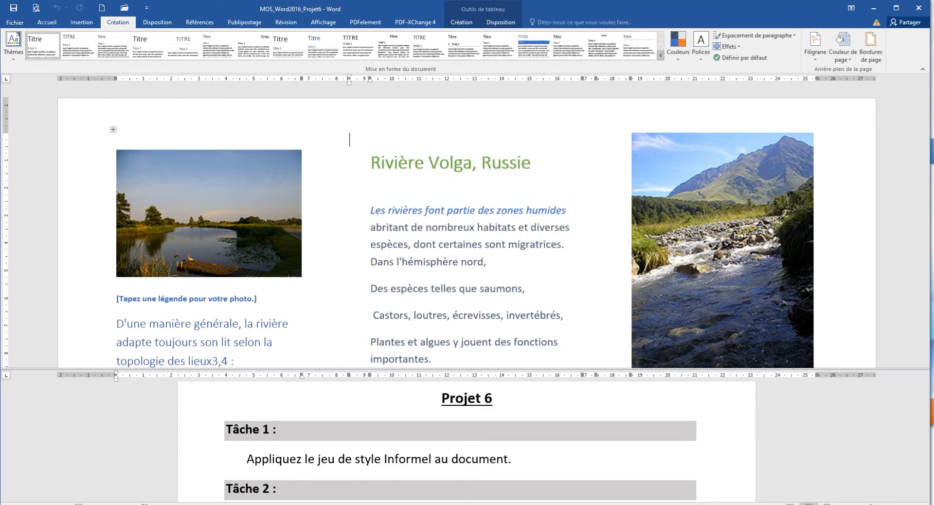
{"action": "left_click", "coordinate": [660, 55]}
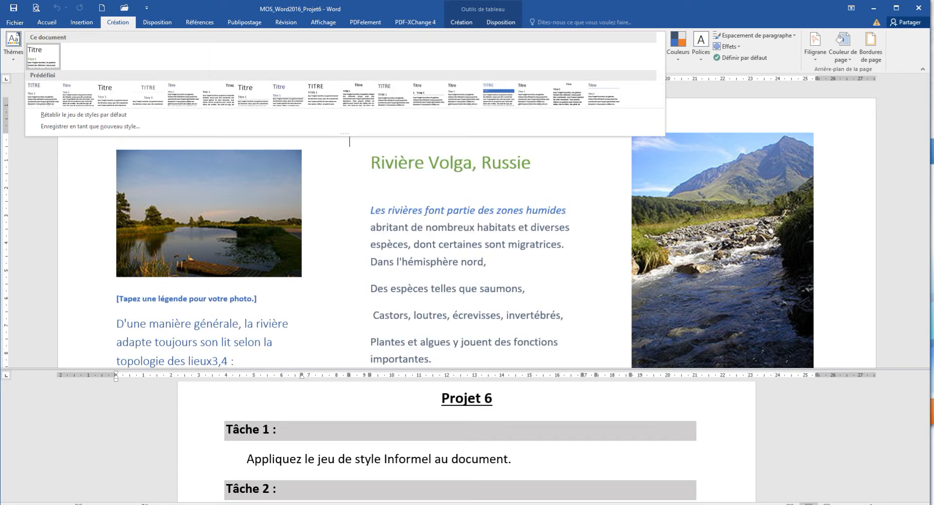
{"action": "left_click", "coordinate": [349, 141]}
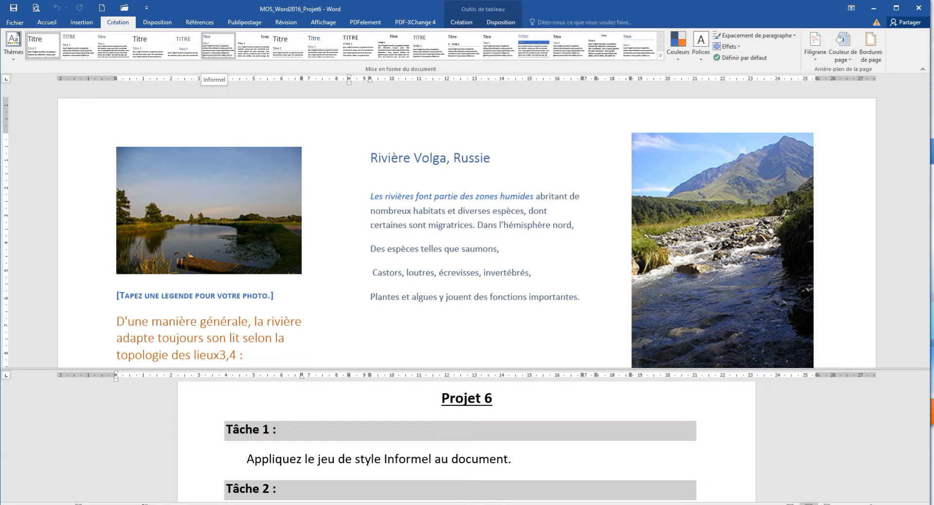
{"action": "left_click", "coordinate": [217, 46]}
{"action": "left_click", "coordinate": [303, 138]}
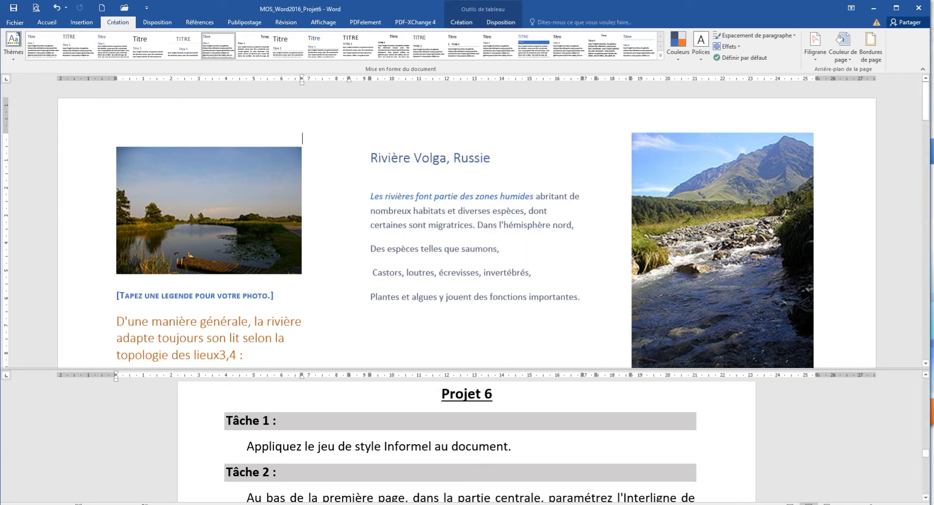
- Set the line spacing of the company name, address and postal code/city lines beside the first page's logo to Exactement 14 pt
{"action": "scroll", "coordinate": [460, 441], "scroll_direction": "down", "scroll_amount": 3}
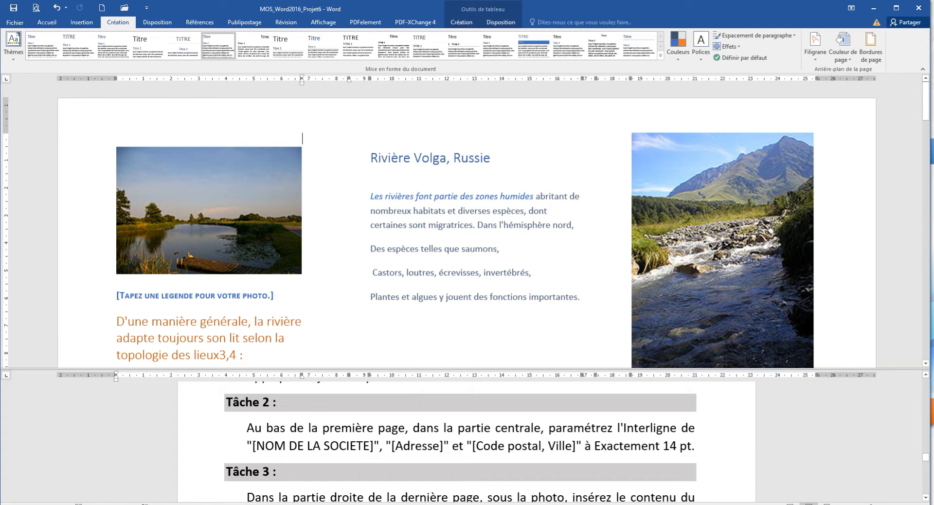
{"action": "scroll", "coordinate": [302, 138], "scroll_direction": "down", "scroll_amount": 8}
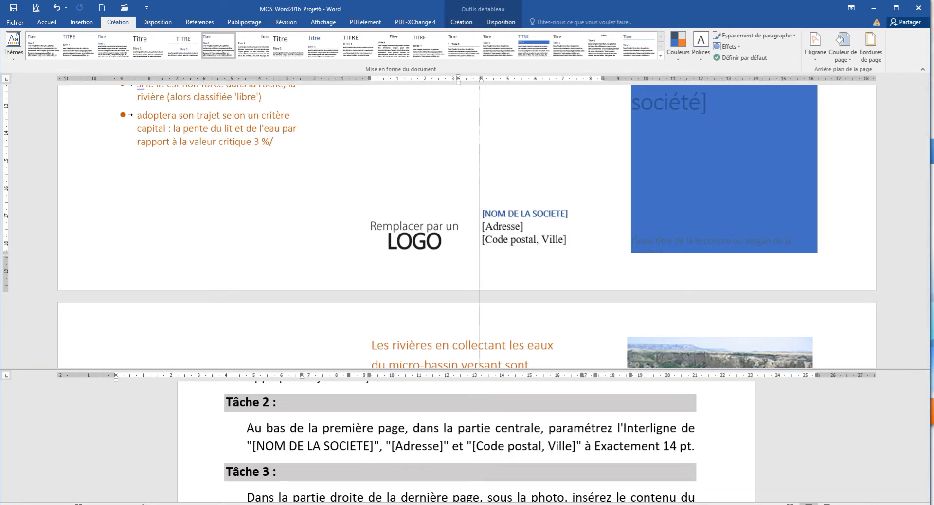
{"action": "scroll", "coordinate": [535, 233], "scroll_direction": "up", "scroll_amount": 10}
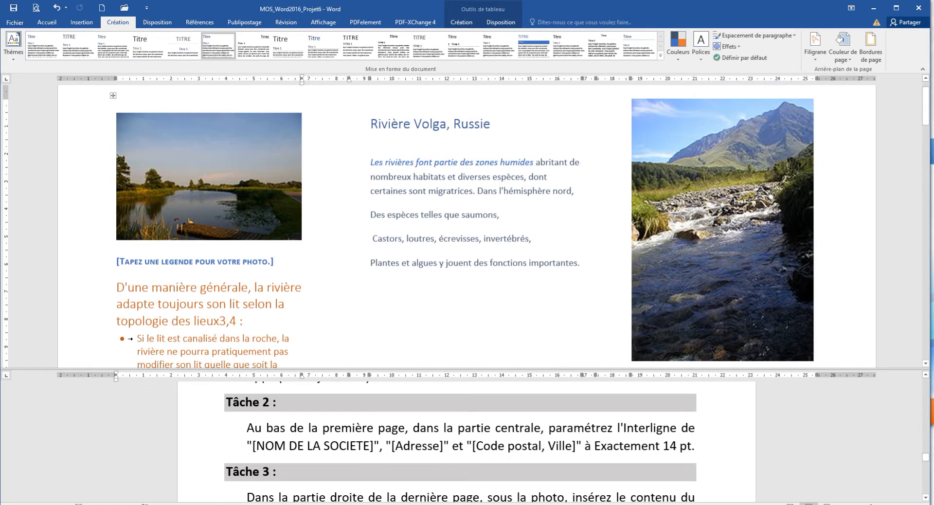
{"action": "scroll", "coordinate": [518, 180], "scroll_direction": "down", "scroll_amount": 12}
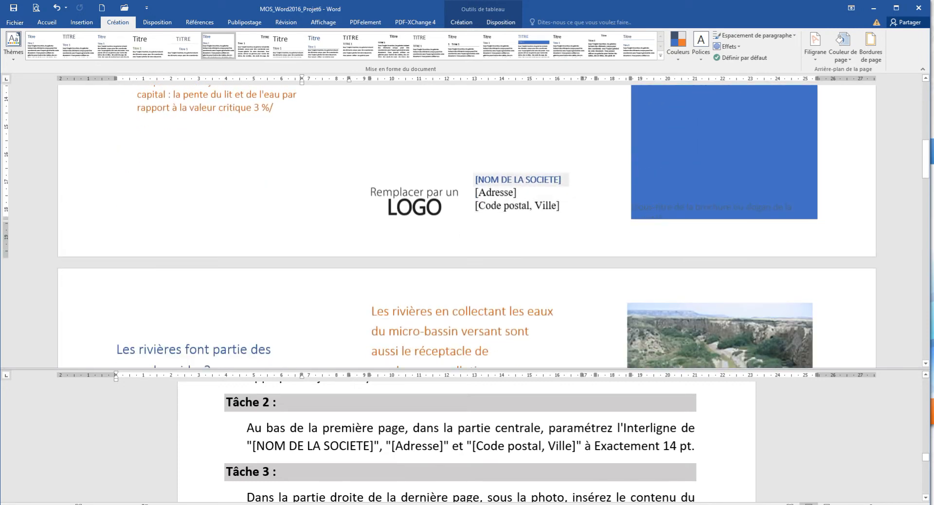
{"action": "left_click_drag", "start_coordinate": [477, 179], "coordinate": [559, 206]}
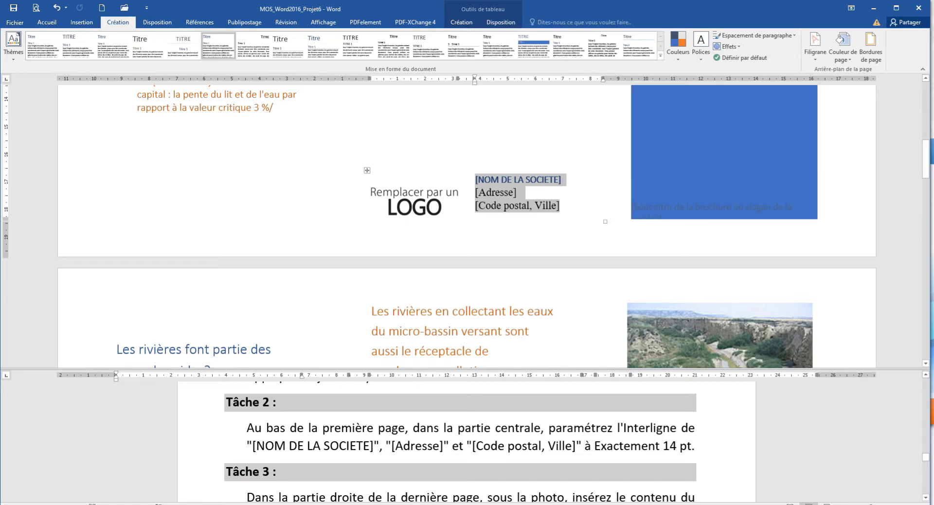
{"action": "left_click", "coordinate": [47, 22]}
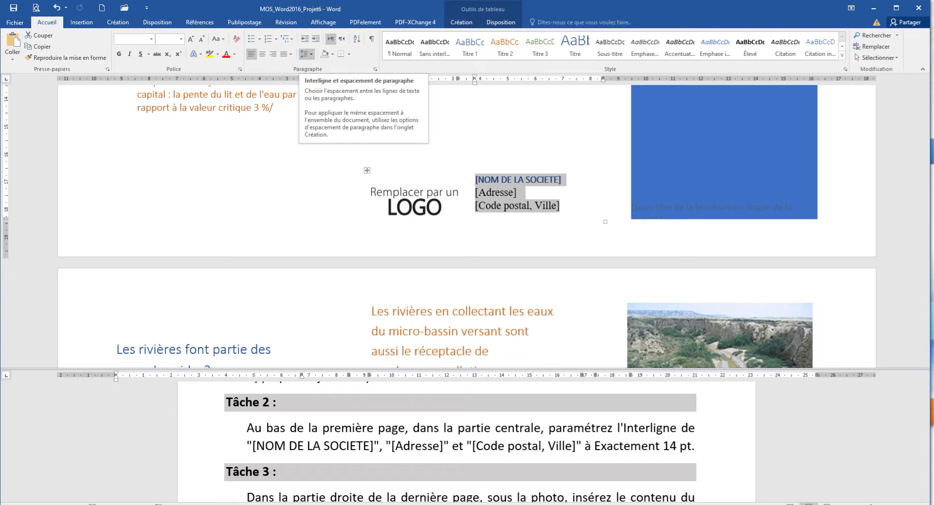
{"action": "left_click", "coordinate": [305, 54]}
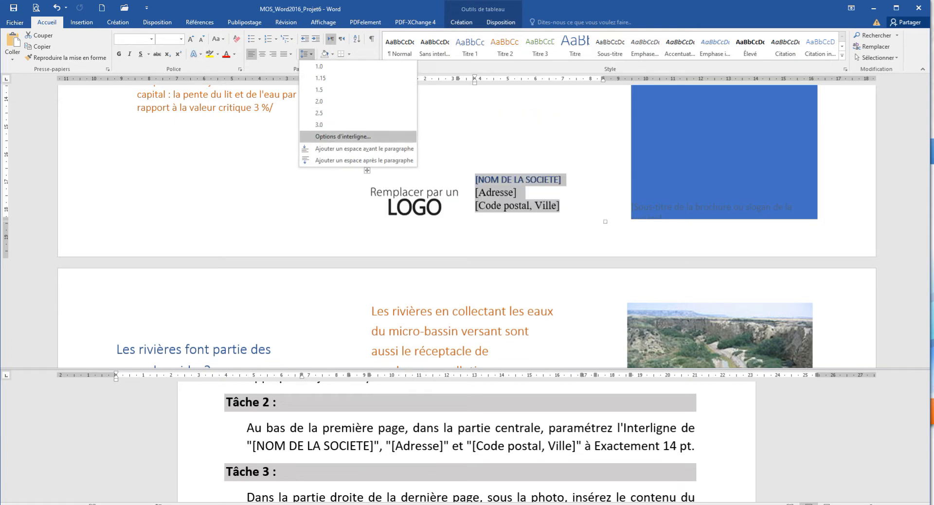
{"action": "left_click", "coordinate": [343, 136]}
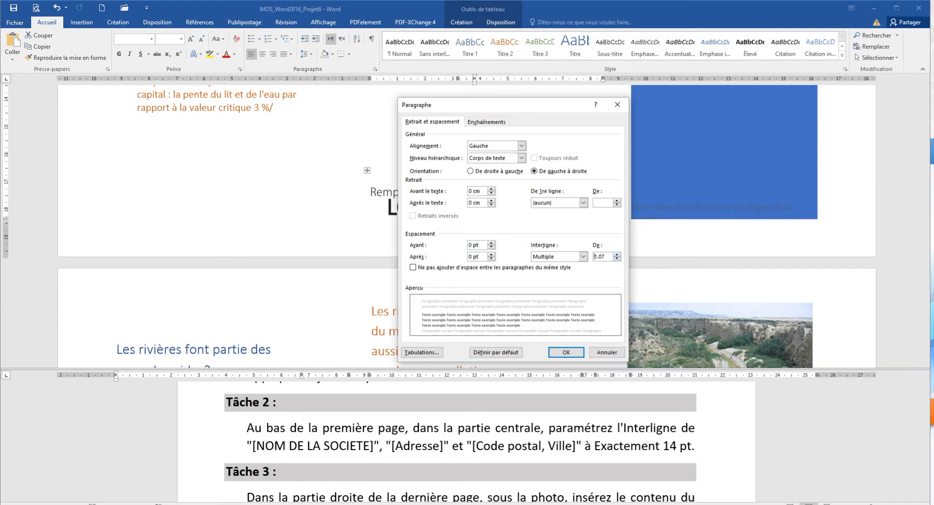
{"action": "left_click", "coordinate": [583, 256]}
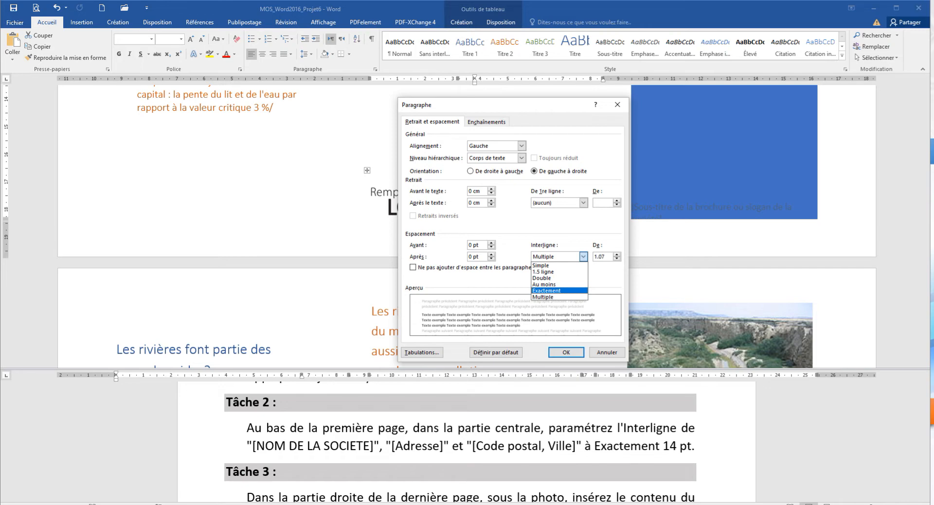
{"action": "left_click", "coordinate": [546, 291]}
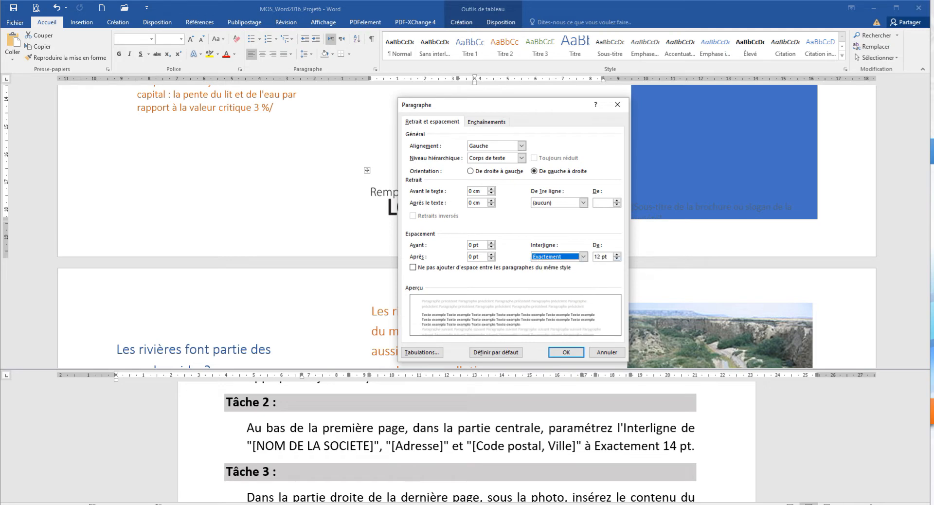
{"action": "left_click", "coordinate": [617, 254]}
{"action": "left_click", "coordinate": [617, 254]}
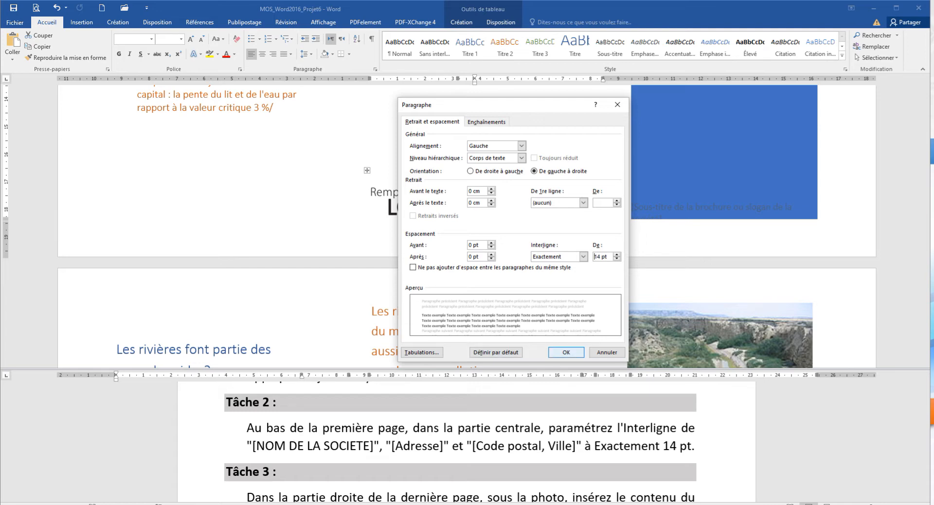
{"action": "key", "text": "Return"}
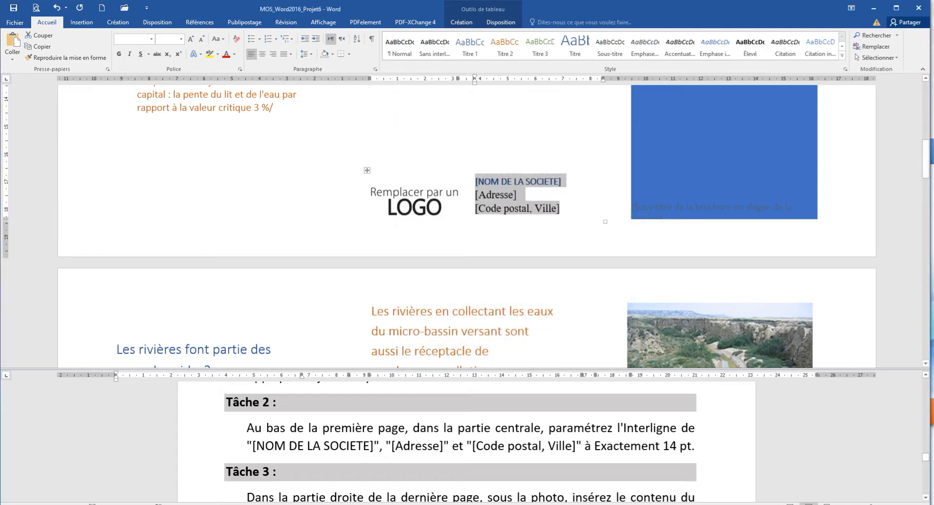
{"action": "left_click", "coordinate": [579, 209]}
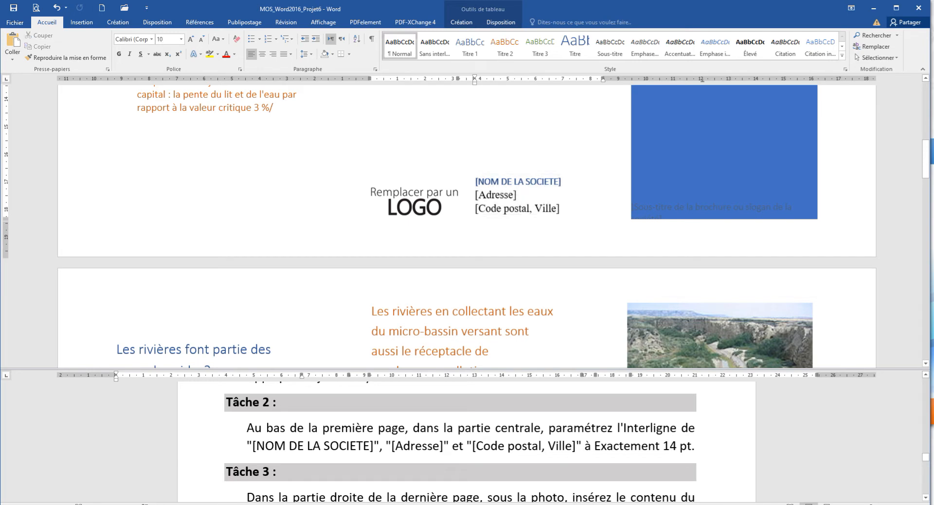
- Insert the text of the file ListeDerivière from the objets_des_projets folder in Images on the empty line under the last page's photo caption
{"action": "scroll", "coordinate": [460, 441], "scroll_direction": "down", "scroll_amount": 2}
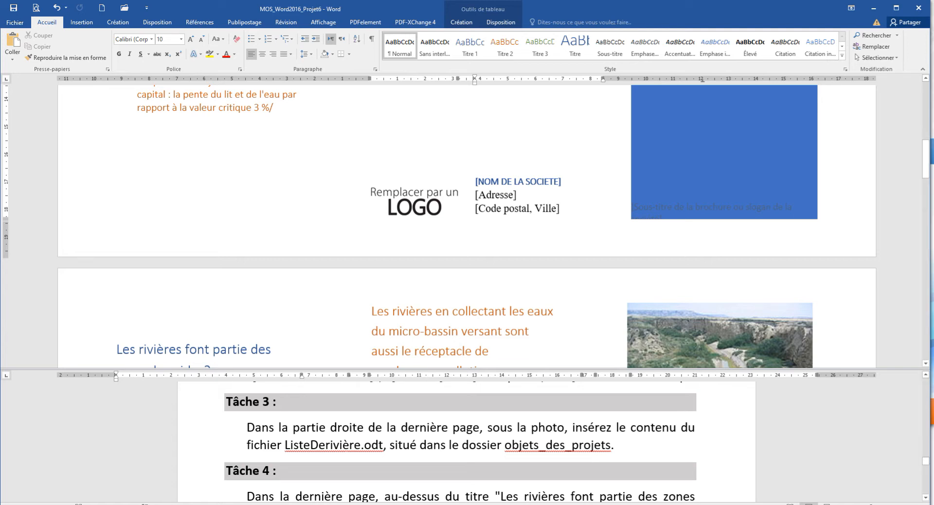
{"action": "scroll", "coordinate": [466, 229], "scroll_direction": "down", "scroll_amount": 3}
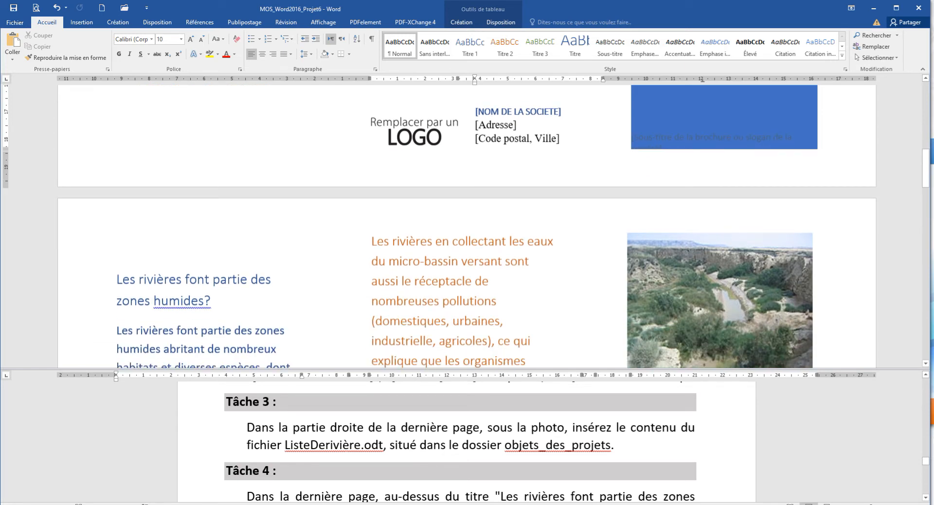
{"action": "scroll", "coordinate": [467, 226], "scroll_direction": "down", "scroll_amount": 6}
{"action": "scroll", "coordinate": [467, 227], "scroll_direction": "down", "scroll_amount": 4}
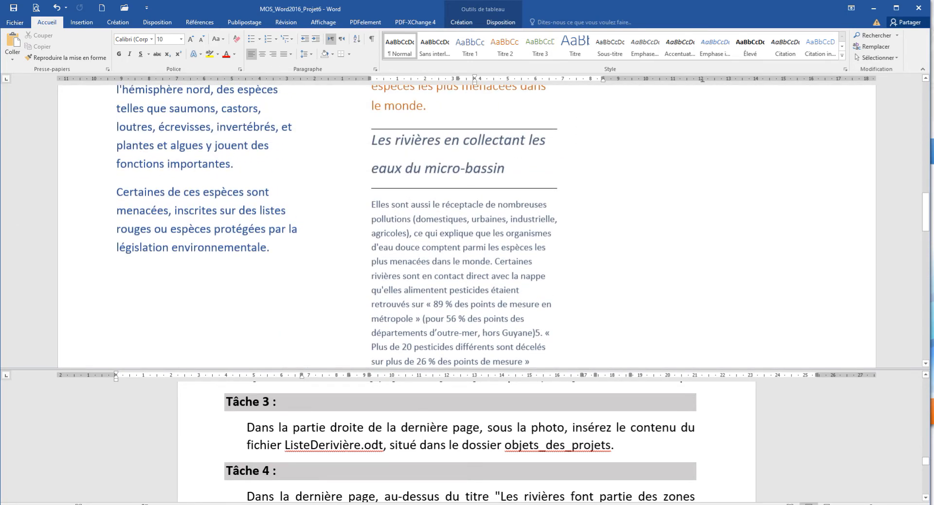
{"action": "scroll", "coordinate": [467, 226], "scroll_direction": "up", "scroll_amount": 1}
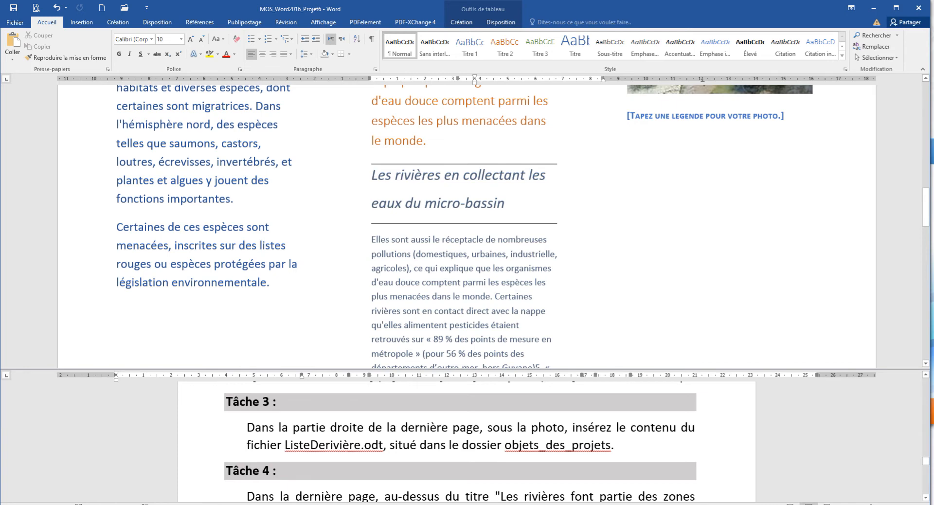
{"action": "scroll", "coordinate": [467, 226], "scroll_direction": "up", "scroll_amount": 1}
{"action": "scroll", "coordinate": [467, 226], "scroll_direction": "up", "scroll_amount": 1}
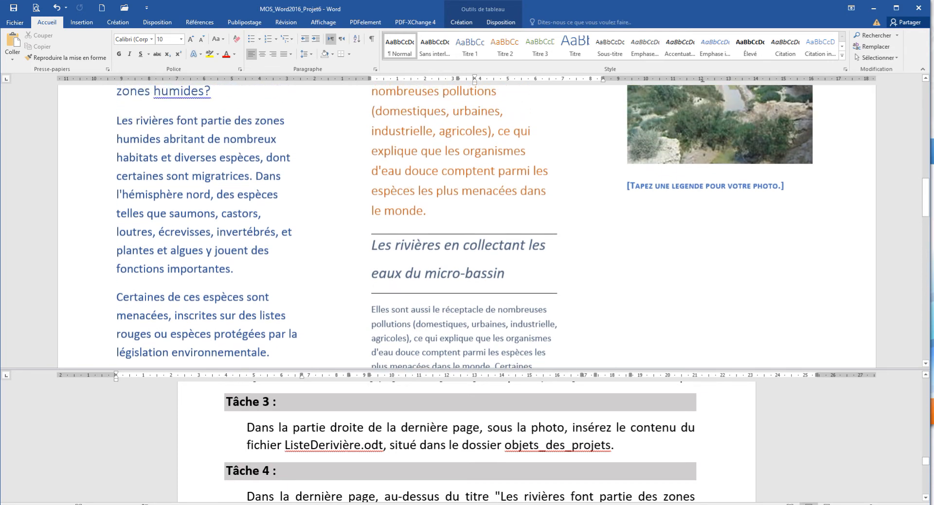
{"action": "scroll", "coordinate": [467, 226], "scroll_direction": "up", "scroll_amount": 2}
{"action": "scroll", "coordinate": [466, 226], "scroll_direction": "down", "scroll_amount": 1}
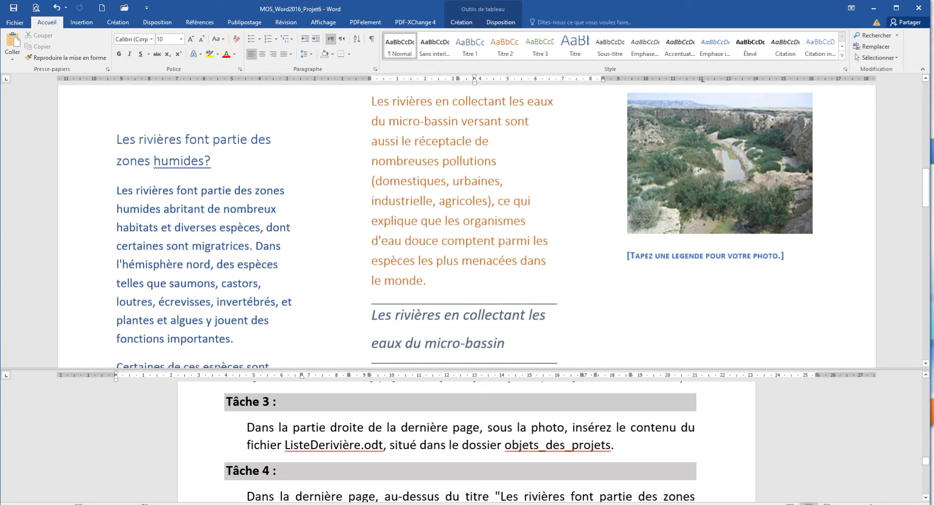
{"action": "left_click", "coordinate": [705, 256]}
{"action": "left_click", "coordinate": [717, 180]}
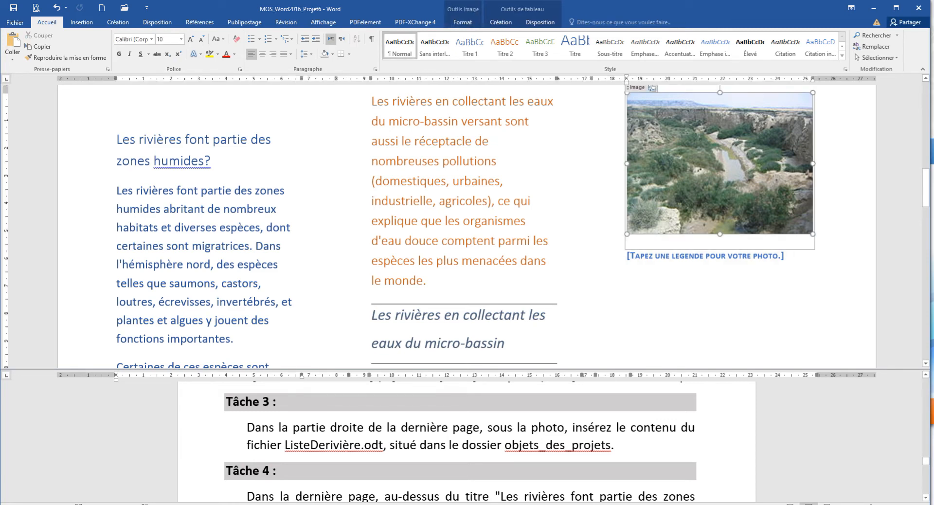
{"action": "left_click", "coordinate": [627, 277]}
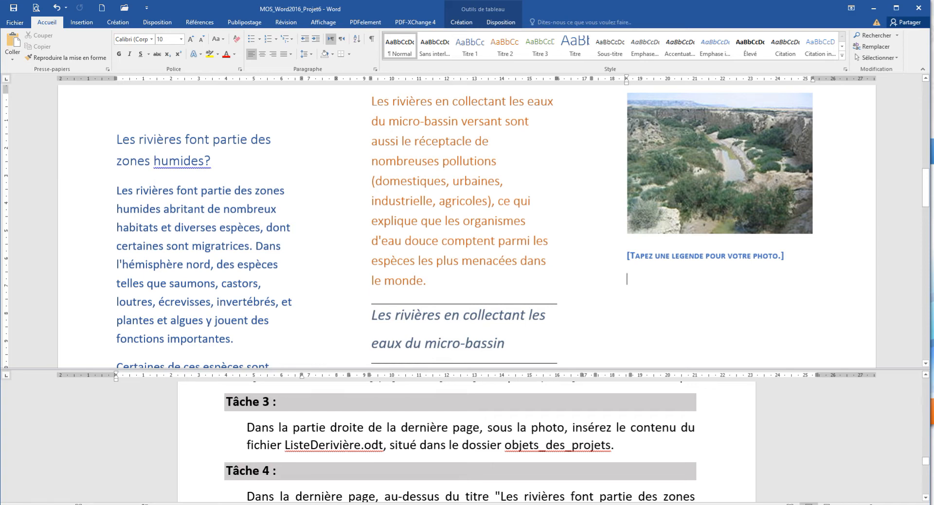
{"action": "left_click", "coordinate": [81, 22]}
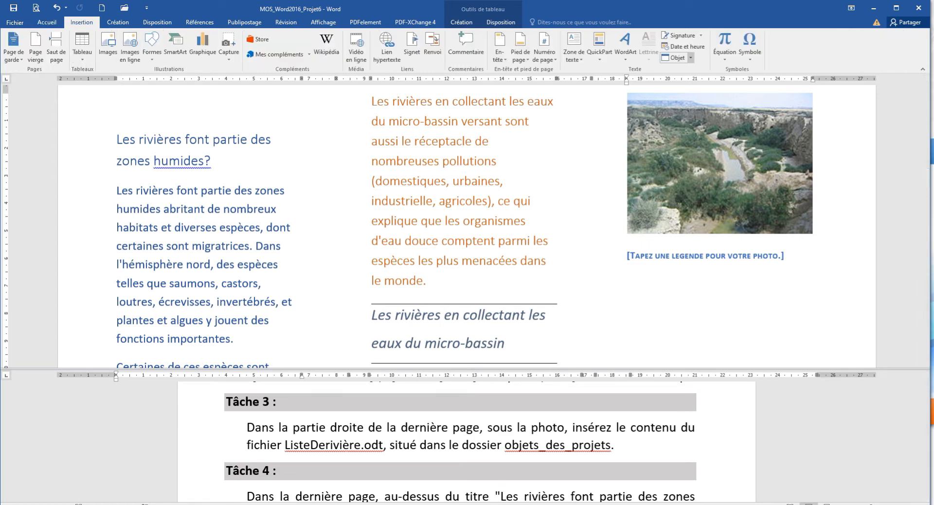
{"action": "left_click", "coordinate": [690, 57]}
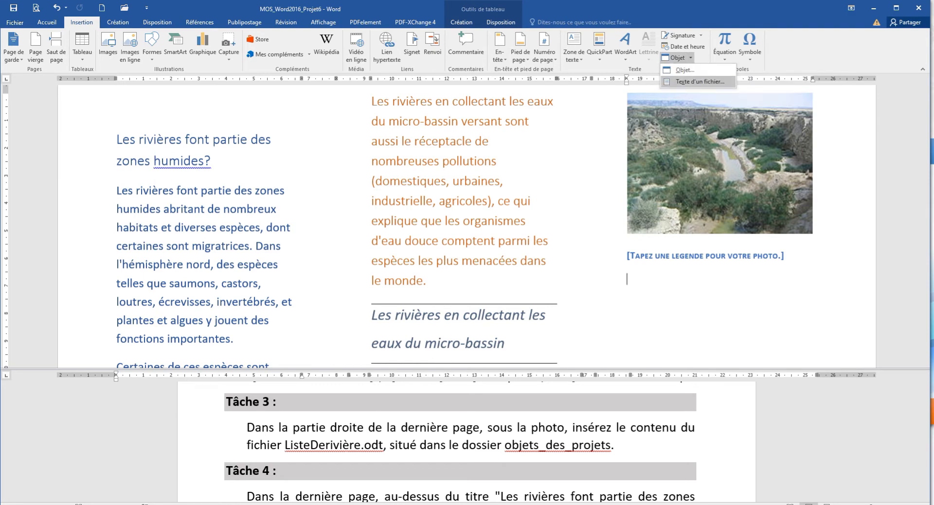
{"action": "left_click", "coordinate": [700, 81]}
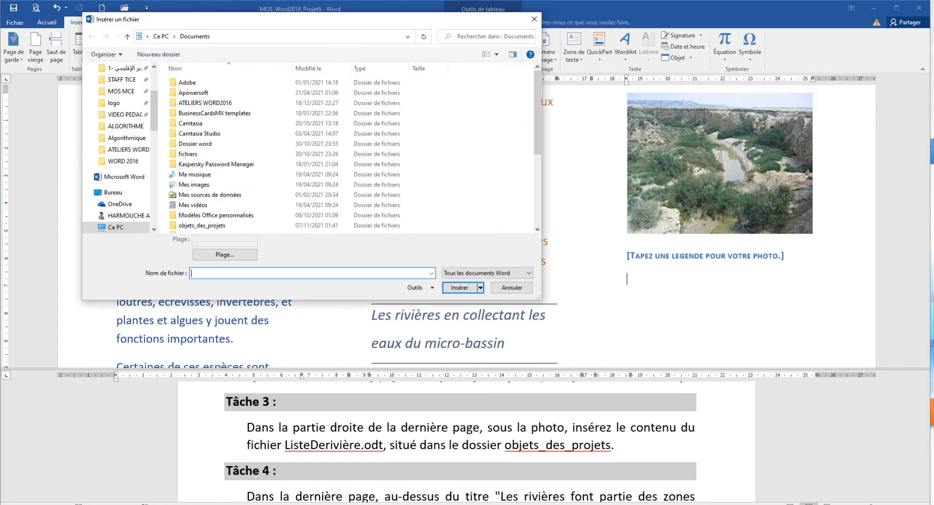
{"action": "left_click", "coordinate": [122, 79]}
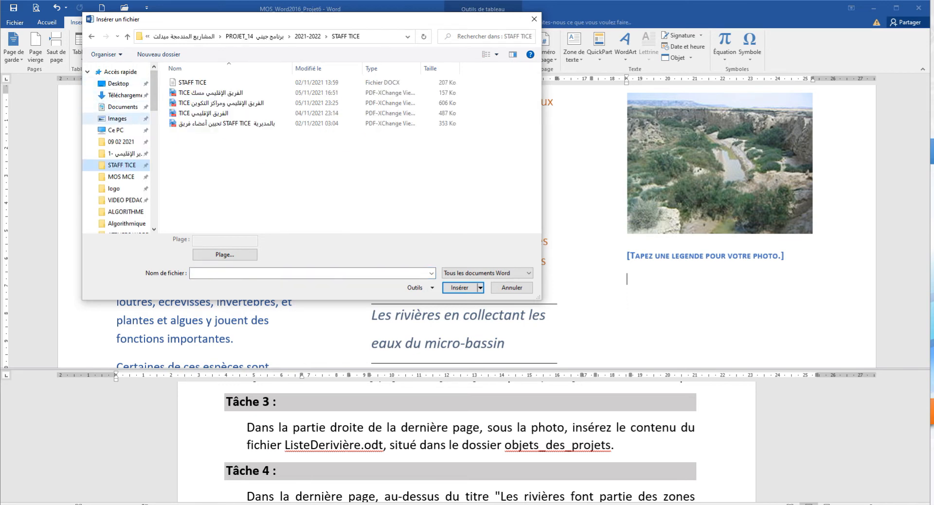
{"action": "left_click", "coordinate": [117, 119]}
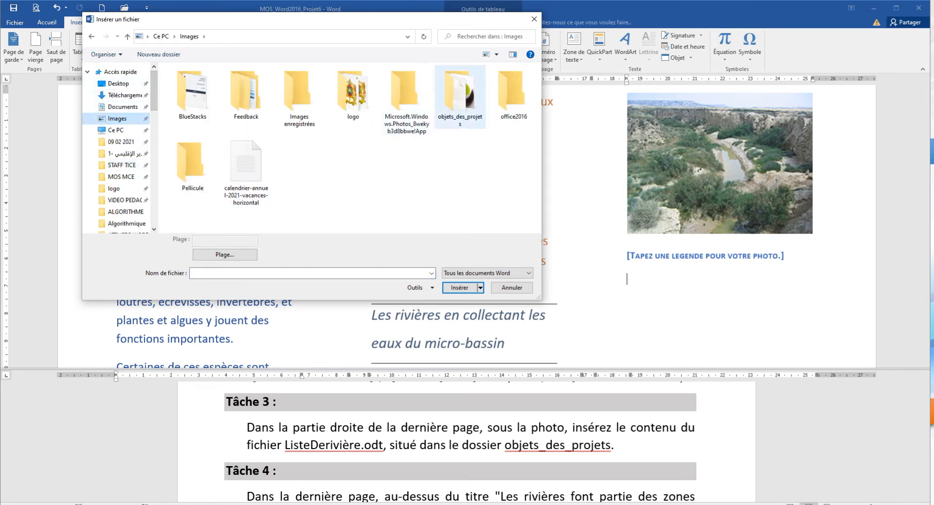
{"action": "double_click", "coordinate": [460, 97]}
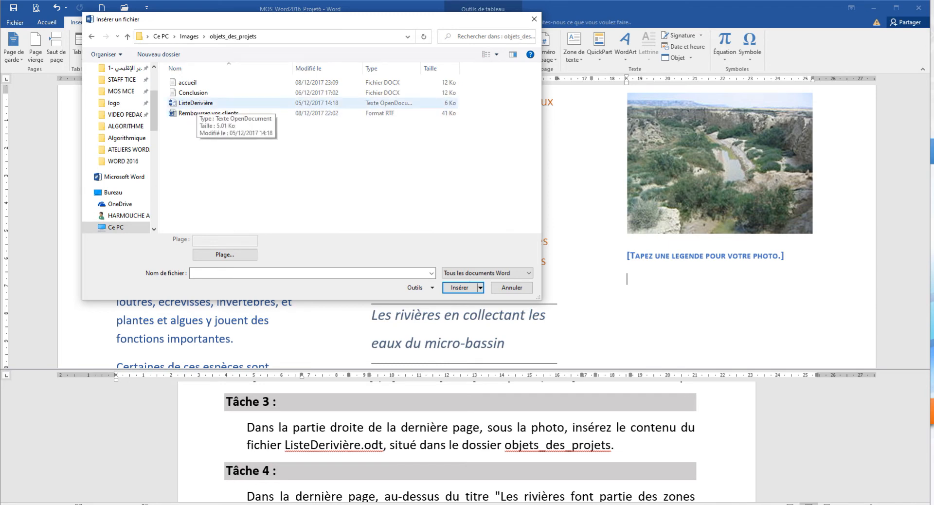
{"action": "left_click", "coordinate": [197, 104]}
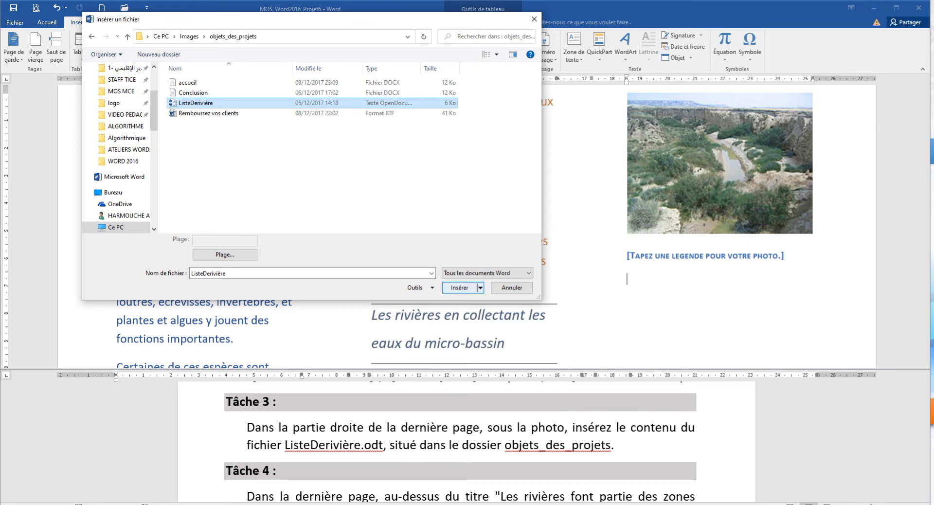
{"action": "left_click", "coordinate": [459, 288]}
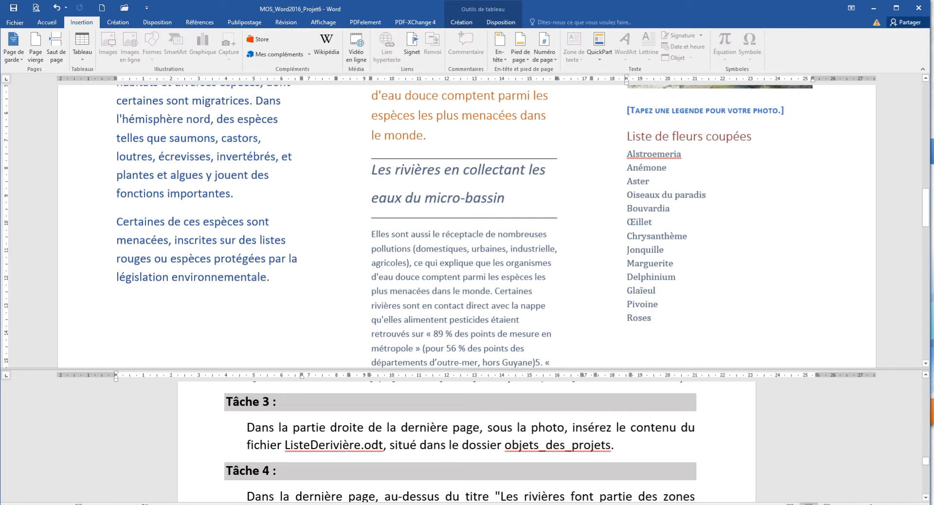
- Insert the photo Bien-Fait from the objets_des_projets folder in Images above the last page's title "Les rivières font partie des zones humides?"
{"action": "scroll", "coordinate": [460, 441], "scroll_direction": "down", "scroll_amount": 3}
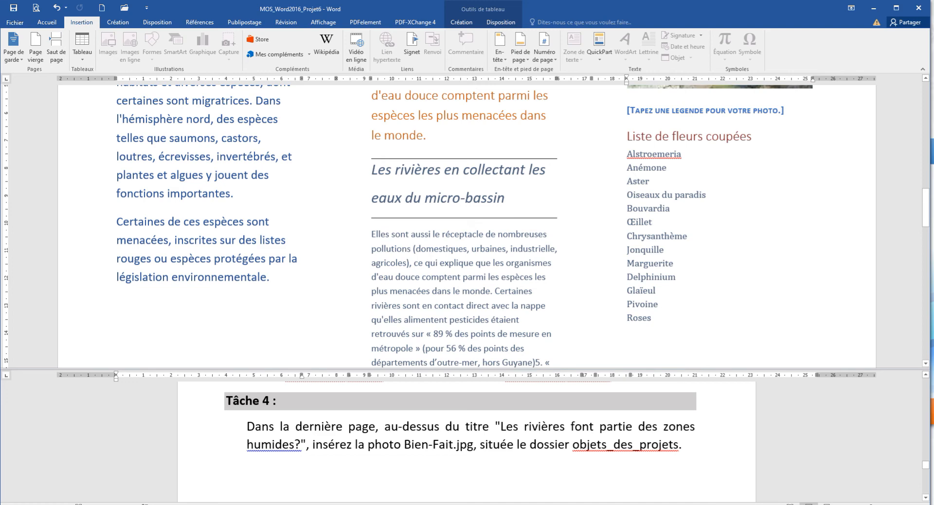
{"action": "scroll", "coordinate": [467, 226], "scroll_direction": "up", "scroll_amount": 3}
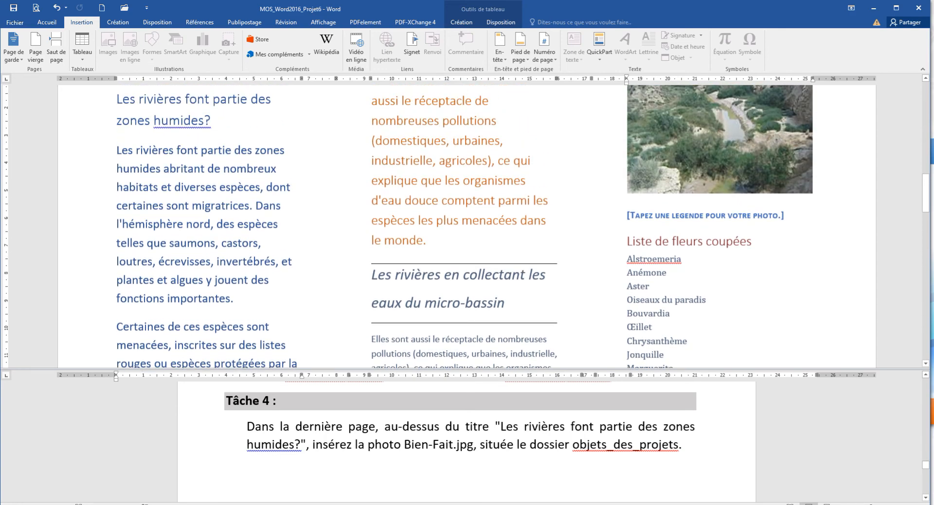
{"action": "scroll", "coordinate": [467, 226], "scroll_direction": "up", "scroll_amount": 3}
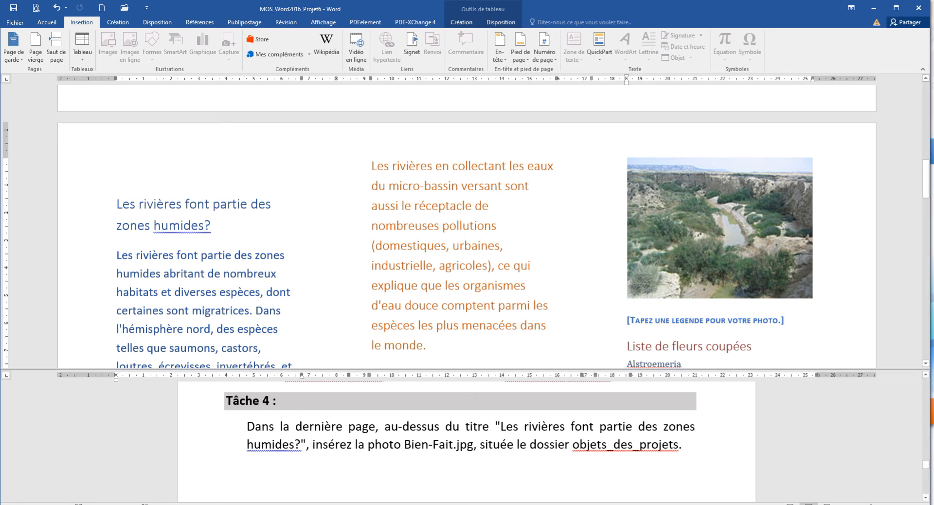
{"action": "left_click", "coordinate": [117, 168]}
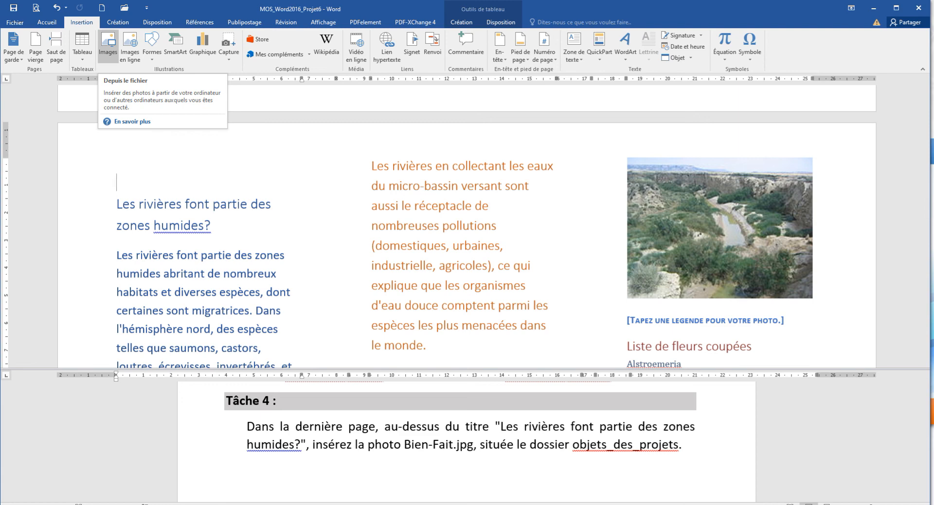
{"action": "left_click", "coordinate": [108, 45]}
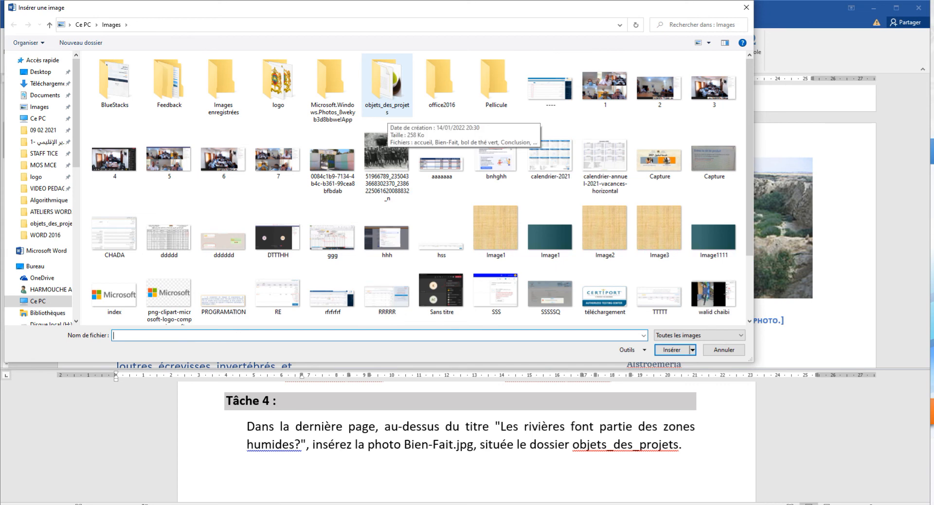
{"action": "double_click", "coordinate": [386, 85]}
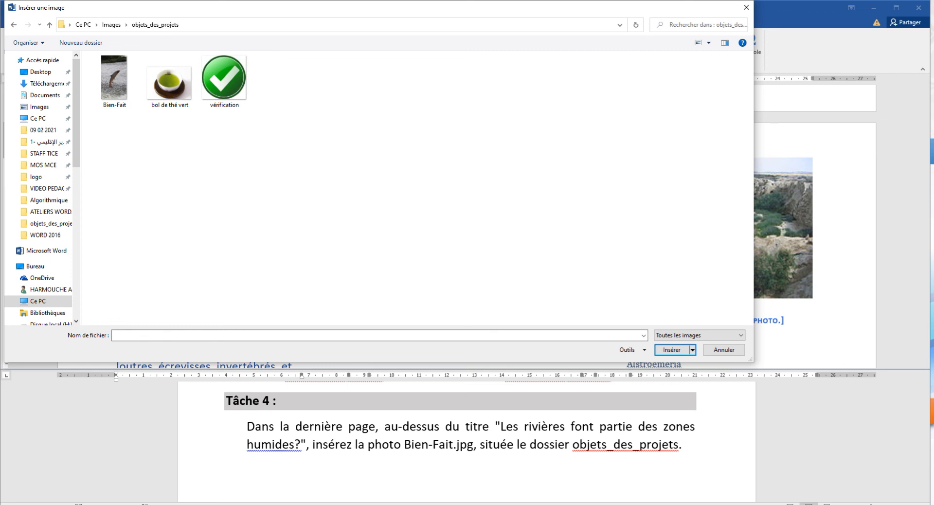
{"action": "left_click", "coordinate": [114, 82]}
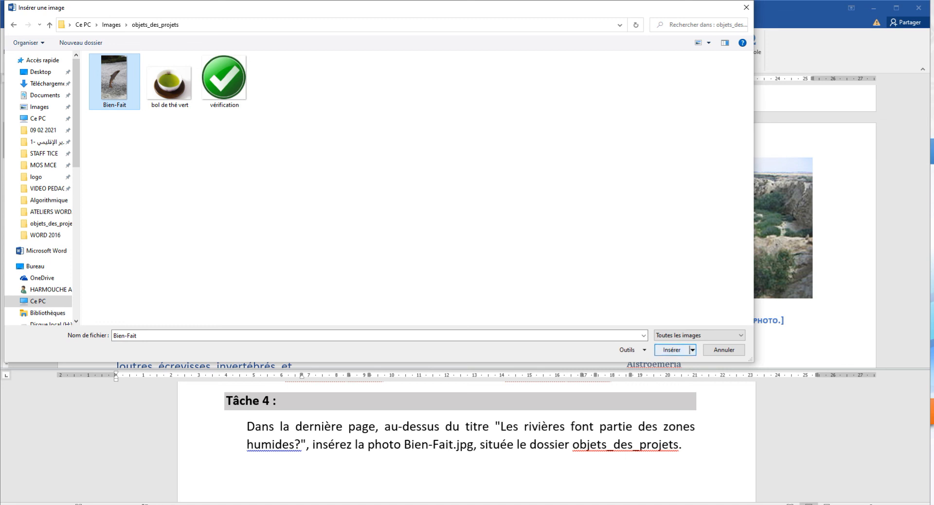
{"action": "key", "text": "Return"}
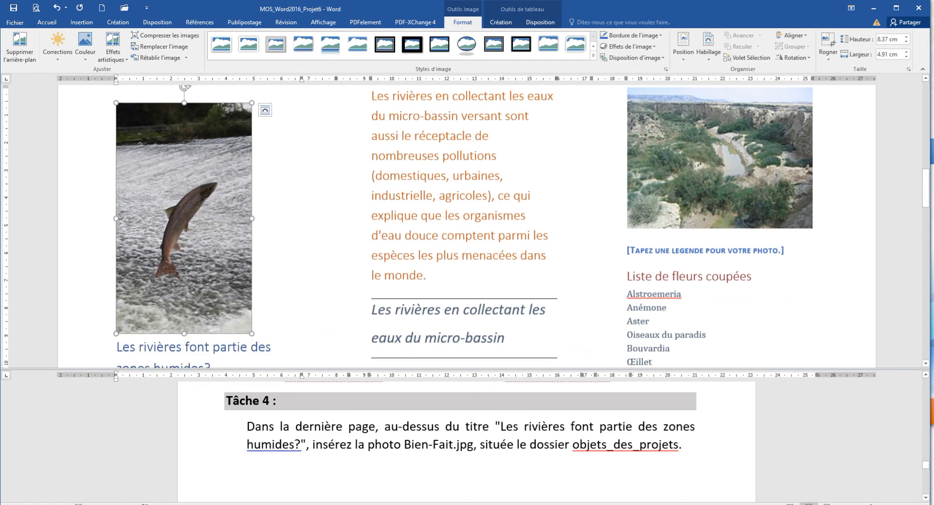
{"action": "scroll", "coordinate": [466, 227], "scroll_direction": "down", "scroll_amount": 2}
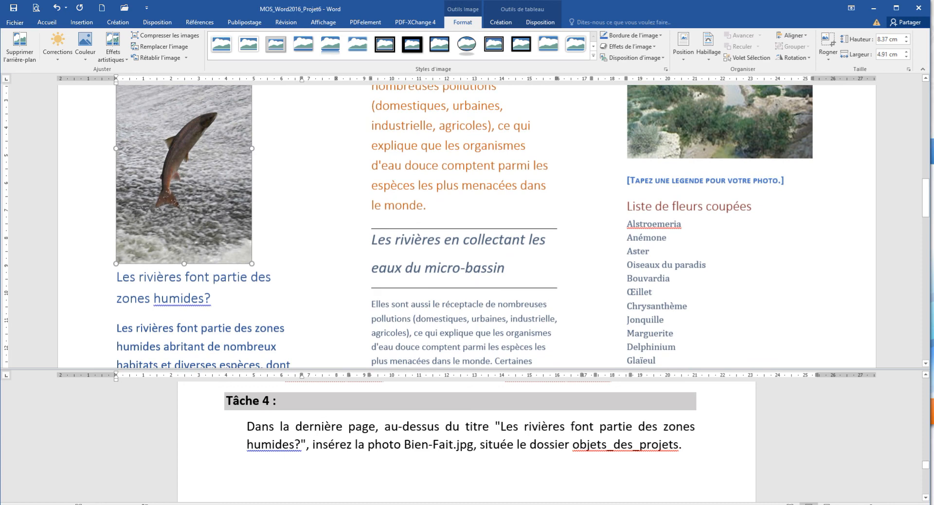